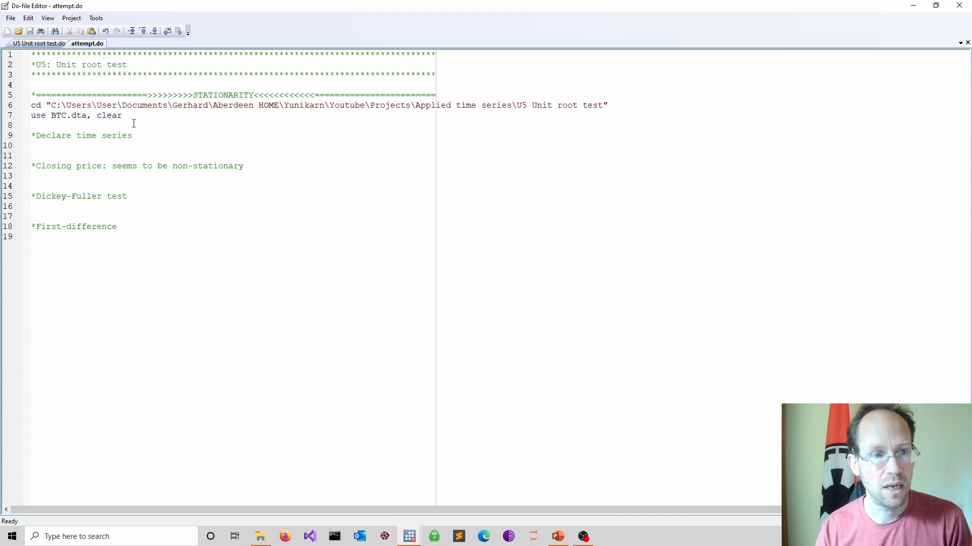
# - Load the BTC.dta dataset from the do-file and inspect the close variable in the data browser
pyautogui.hotkey('shift', 'Home')
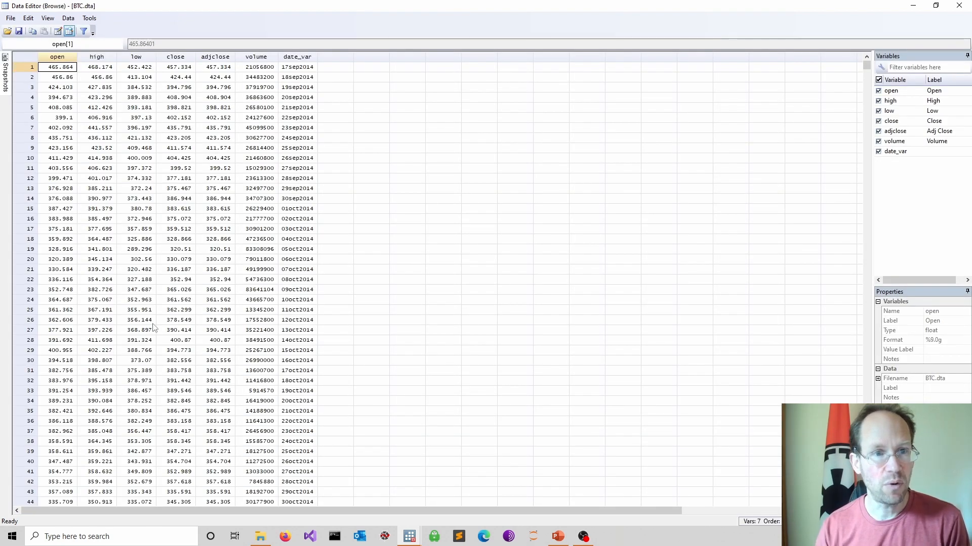
pyautogui.click(178, 61)
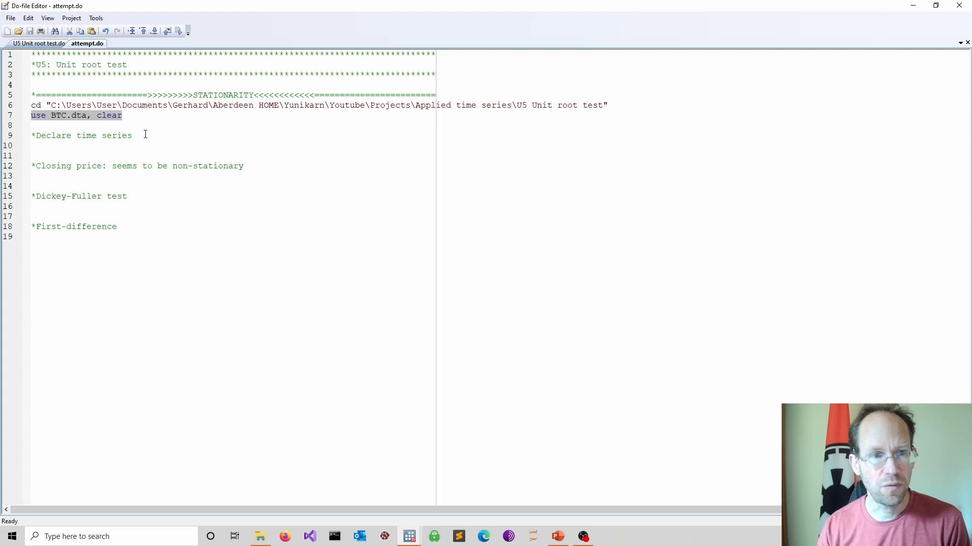
# - Add the command tsset date_var under the "Declare time series" comment in attempt.do
pyautogui.click(146, 134)
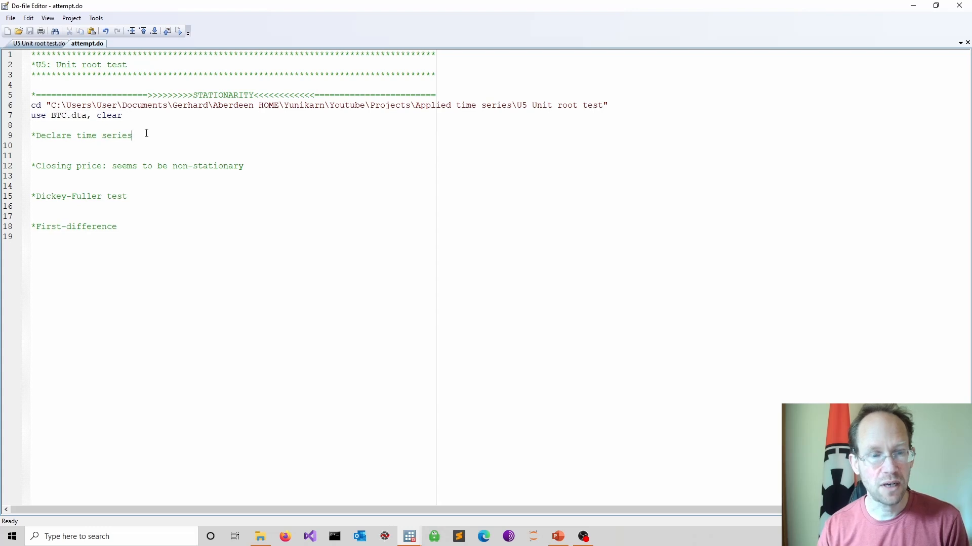
pyautogui.press('Return')
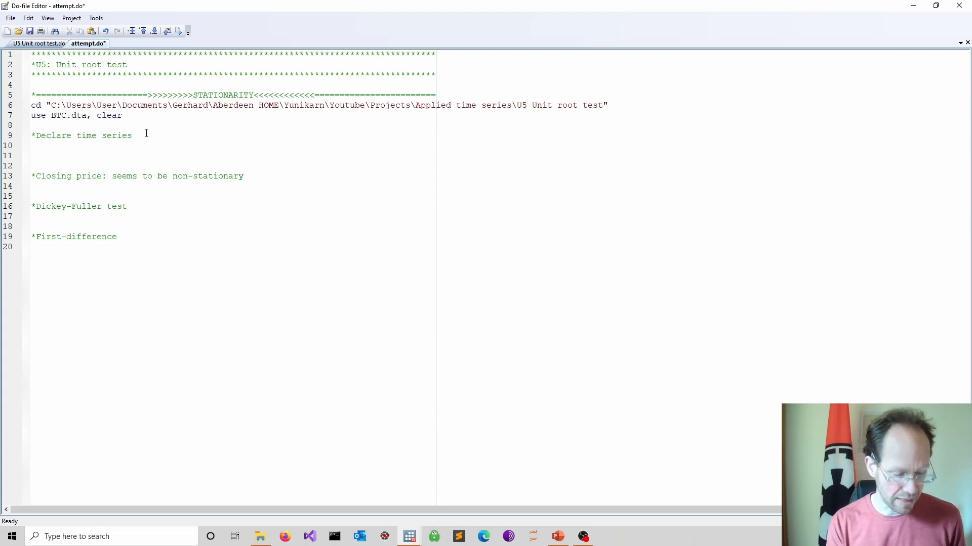
pyautogui.write('tsset ')
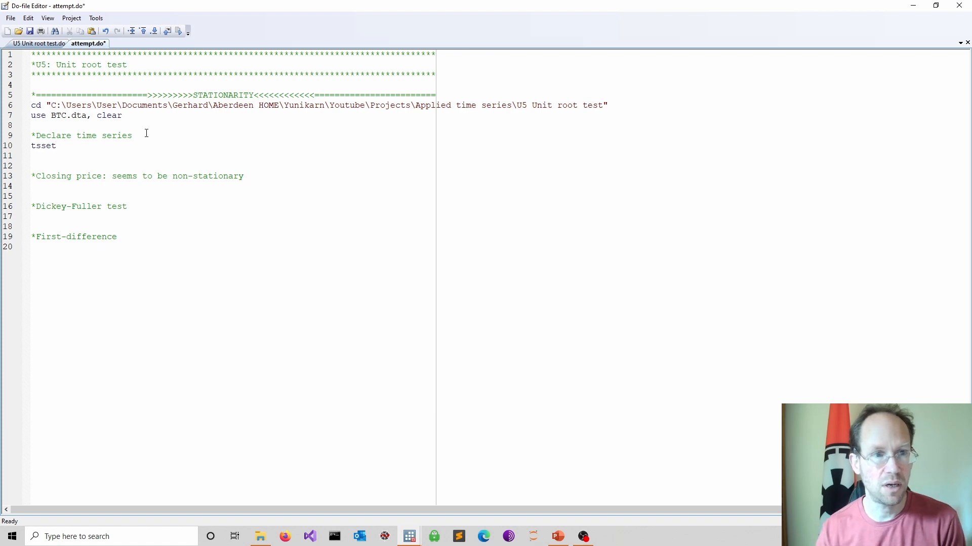
pyautogui.write('da')
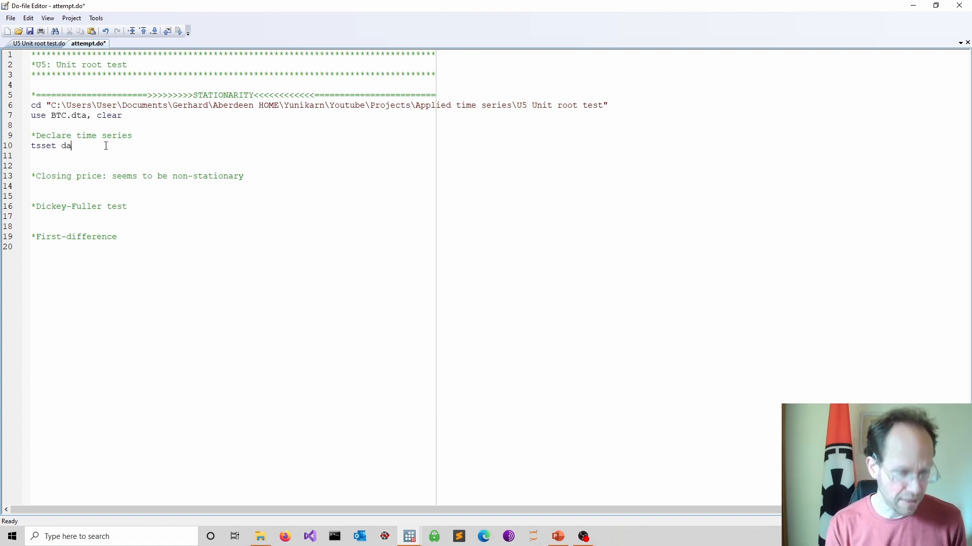
pyautogui.write('te_var')
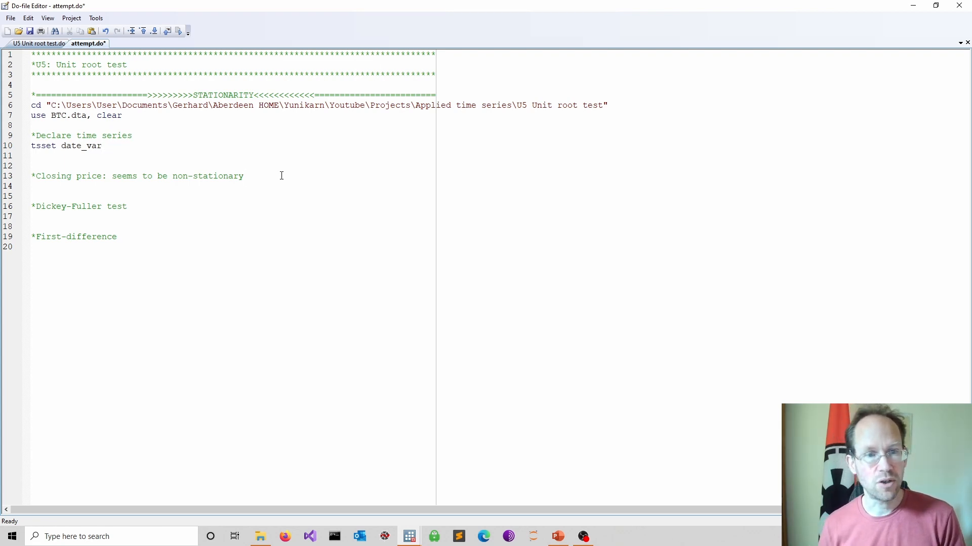
# - Add line close date_var under the "Closing price" comment, run the do-file, and close the resulting graph
pyautogui.press('Return')
pyautogui.write('line')
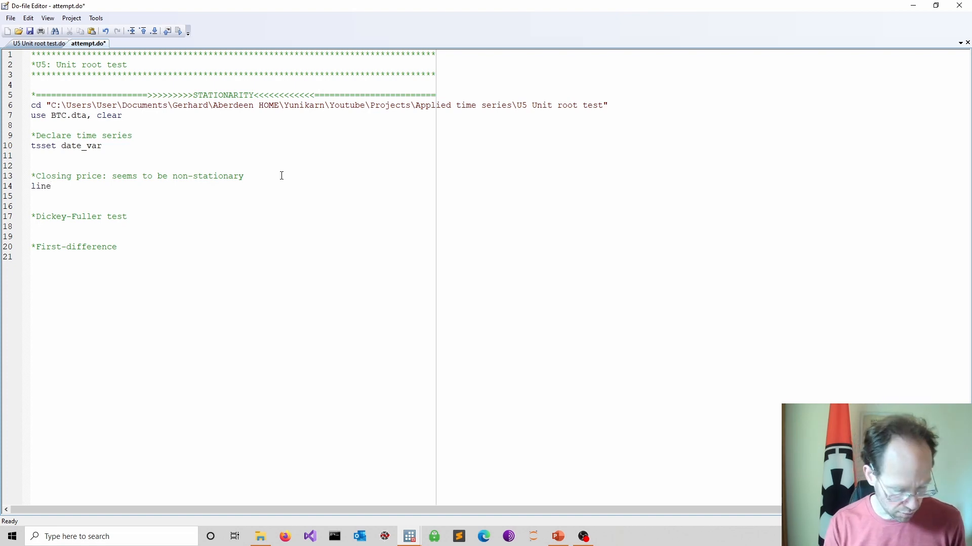
pyautogui.write(' close')
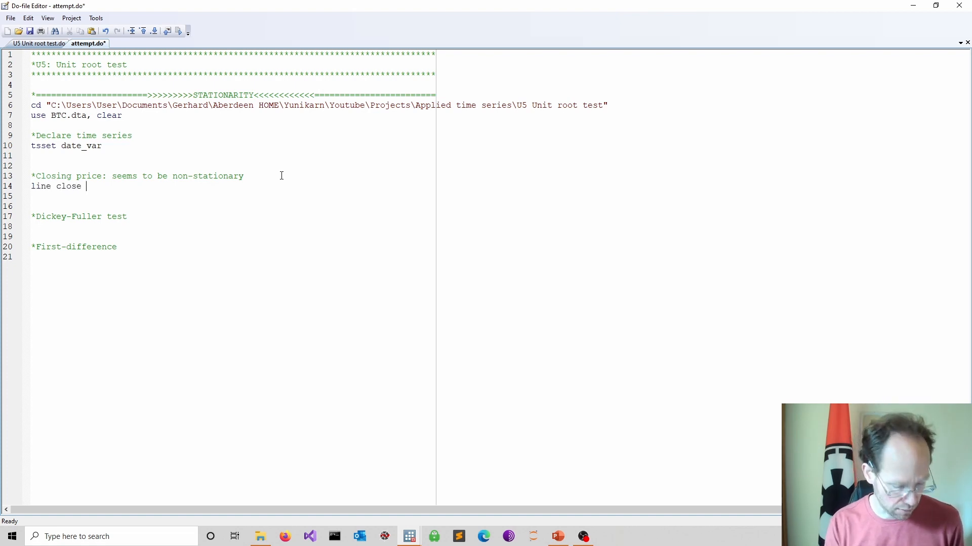
pyautogui.write(' date_var')
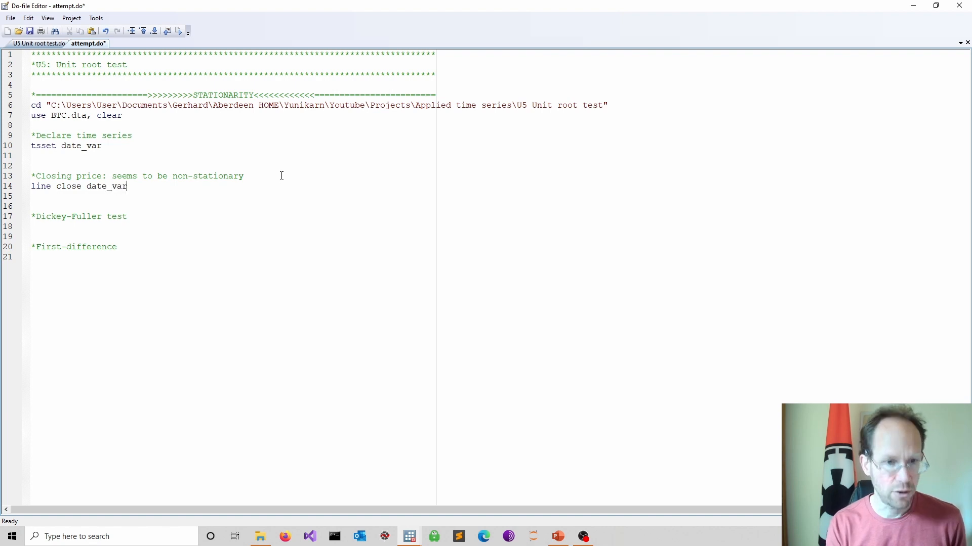
pyautogui.hotkey('ctrl', 'd')
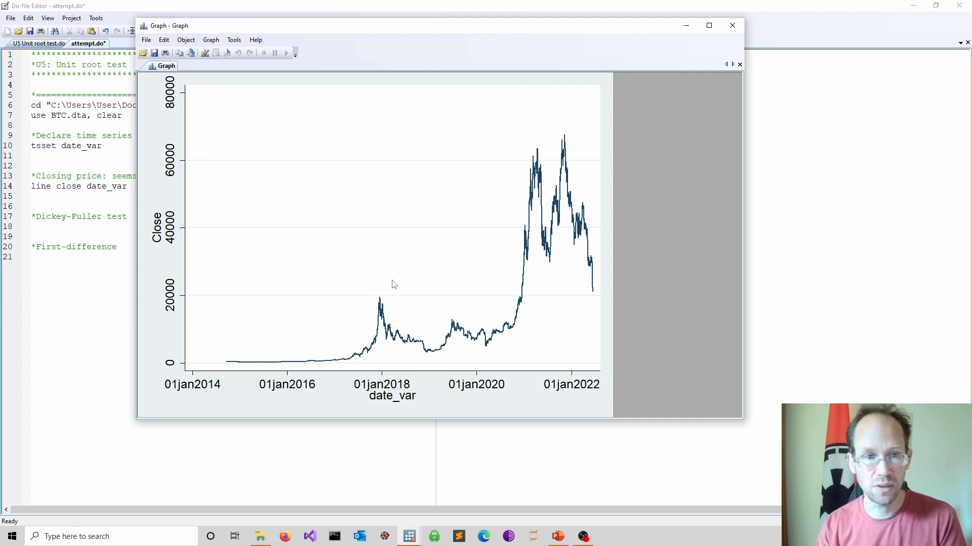
pyautogui.click(733, 25)
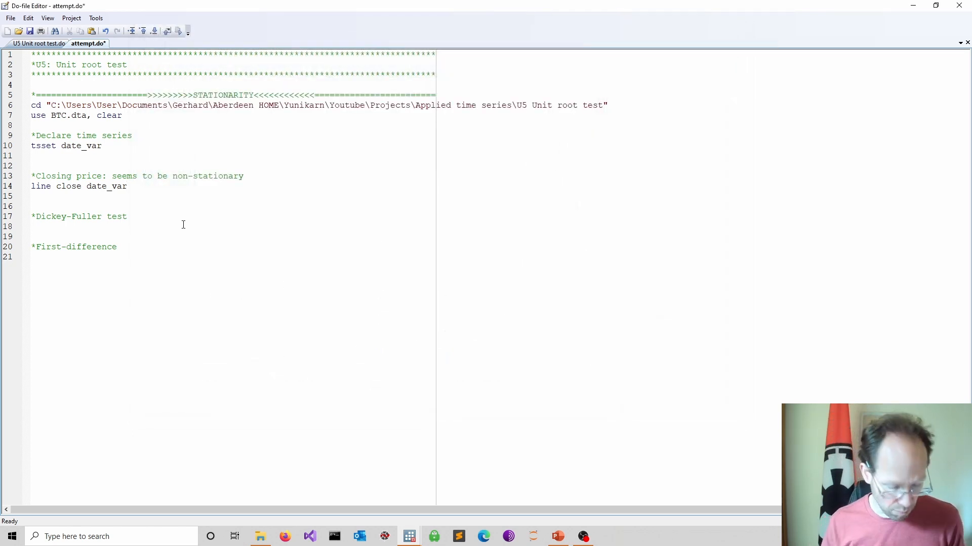
# - Add dfuller close under the "Dickey-Fuller test" comment, run it, and check the MacKinnon p-value in the results
pyautogui.write('dfuller')
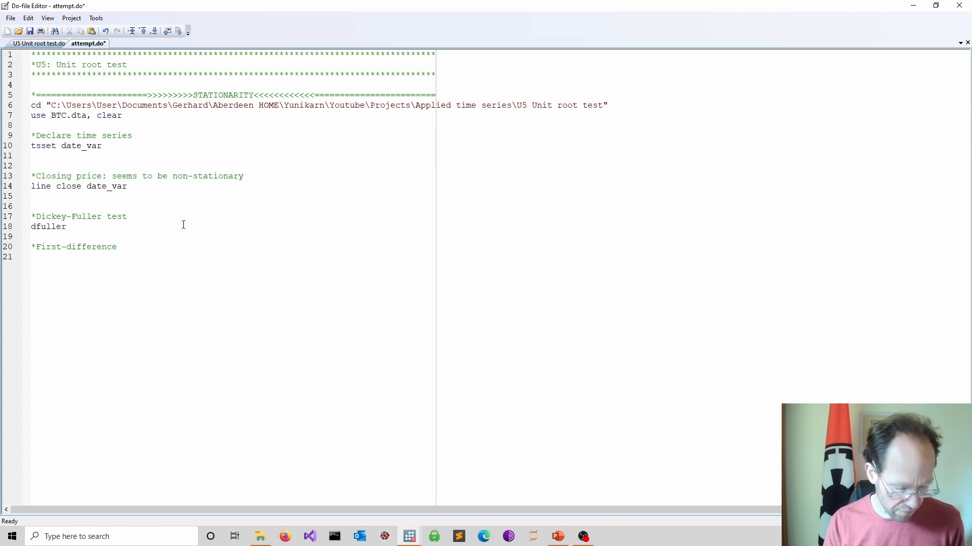
pyautogui.write(' close')
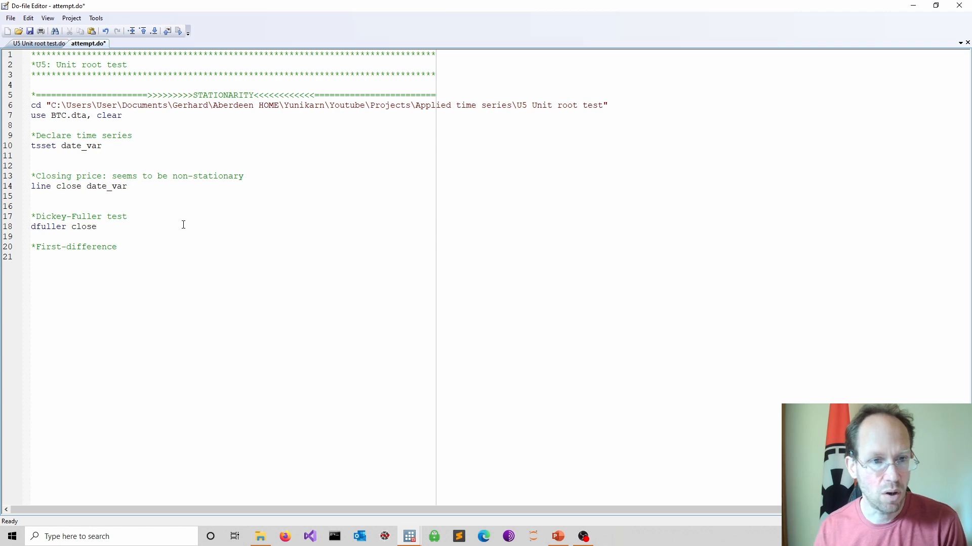
pyautogui.hotkey('ctrl', 'd')
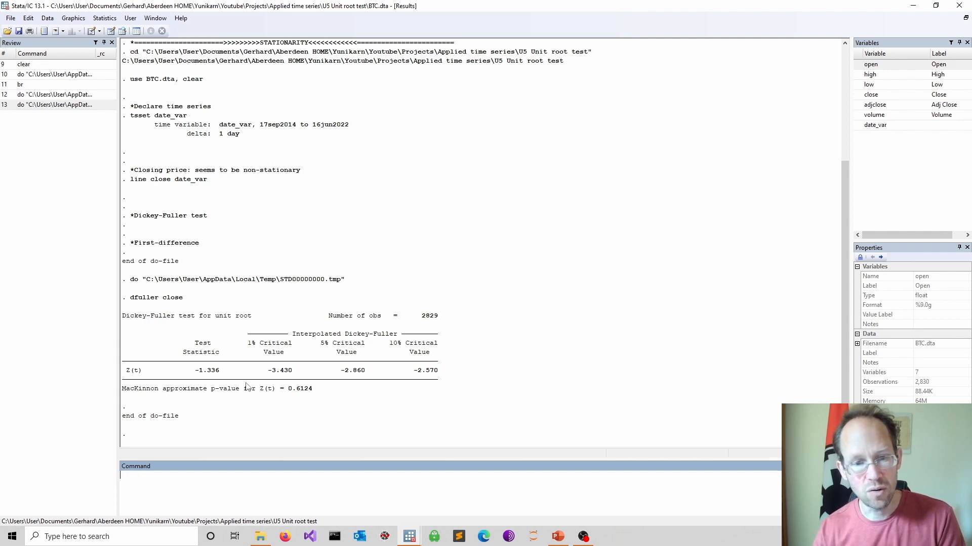
pyautogui.moveTo(318, 394); pyautogui.dragTo(292, 394)
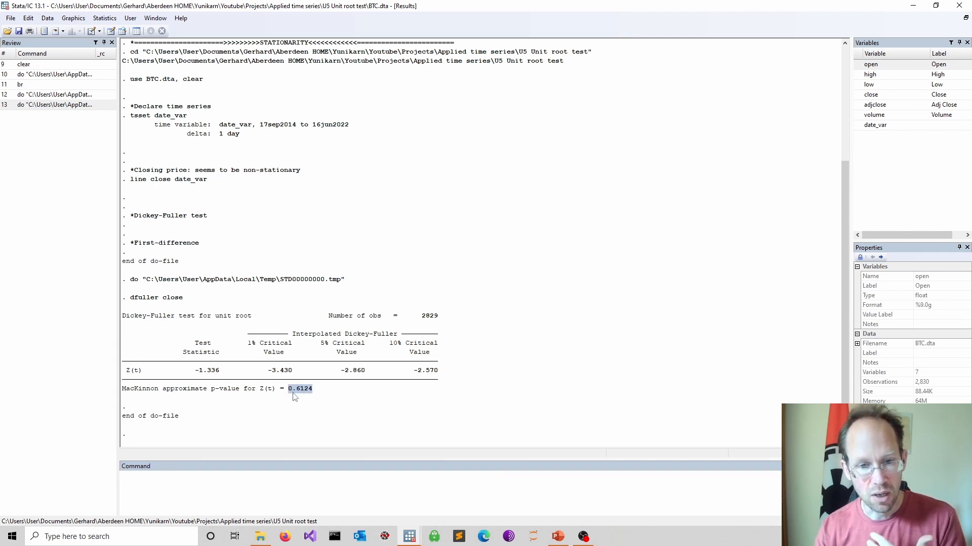
pyautogui.click(297, 398)
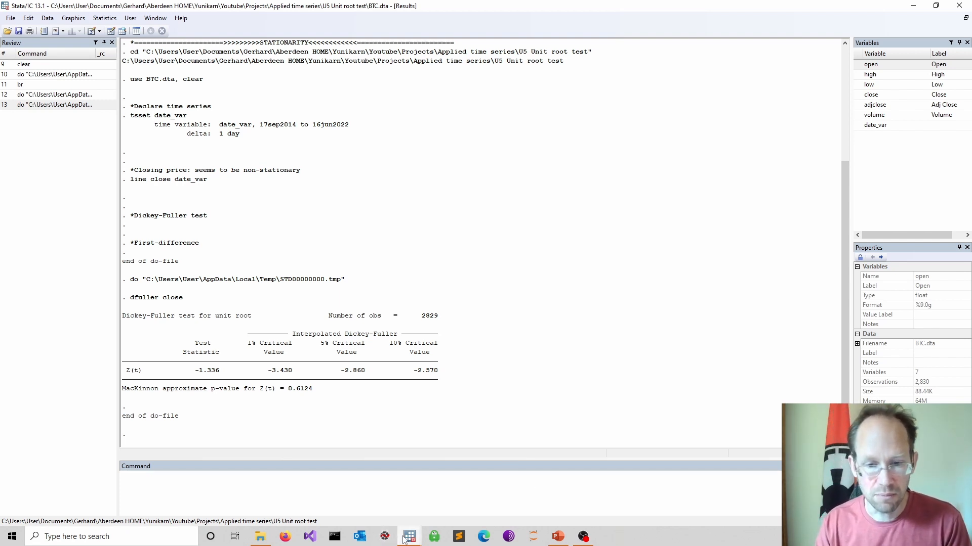
# - Back in attempt.do, plot the differenced closing price with line d.close date_var under the "First-difference" comment, then return to the code
pyautogui.moveTo(405, 539)
pyautogui.click(445, 492)
pyautogui.click(150, 252)
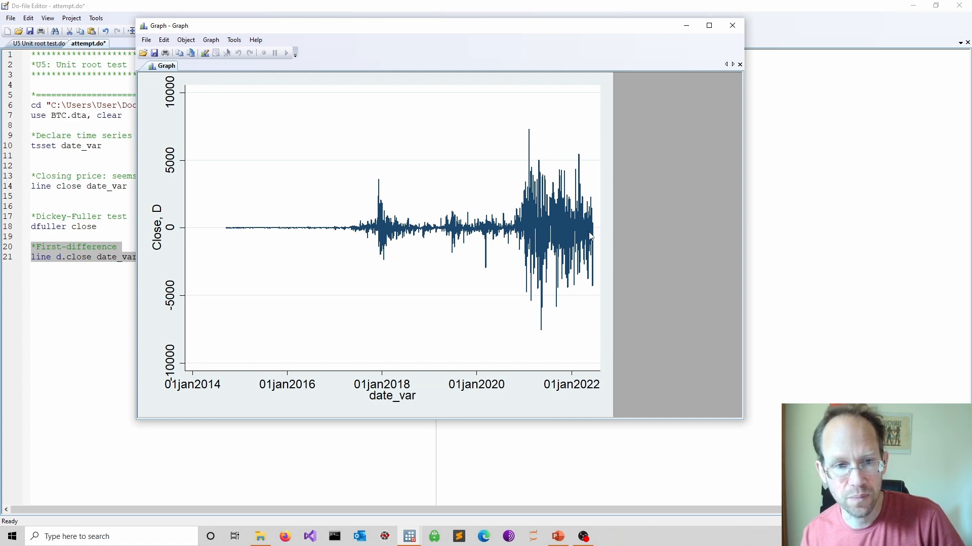
pyautogui.click(133, 289)
# - Copy the dfuller close command below the first-difference plot command, change it to dfuller d.close, and run it
pyautogui.moveTo(121, 230); pyautogui.dragTo(4, 232)
pyautogui.hotkey('ctrl', 'c')
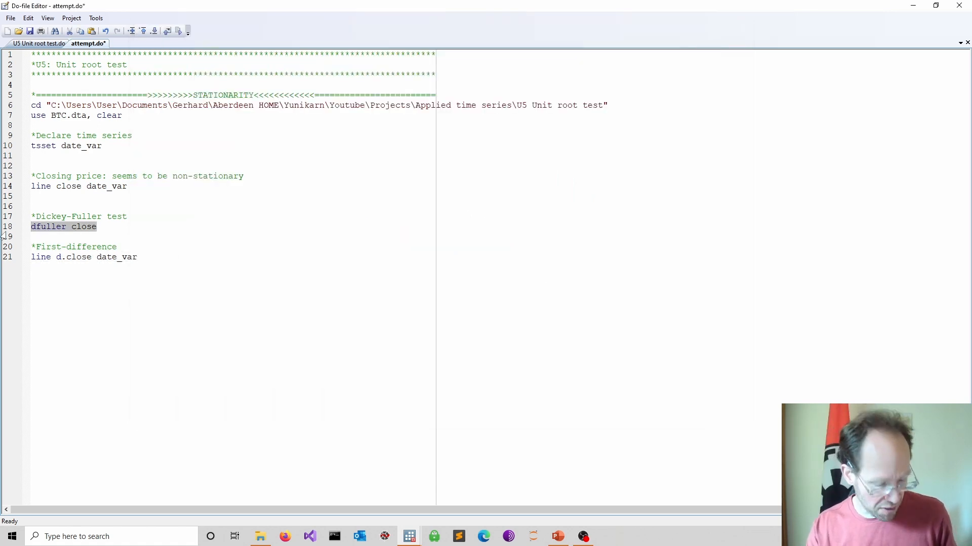
pyautogui.click(149, 265)
pyautogui.press('Return')
pyautogui.press('Return')
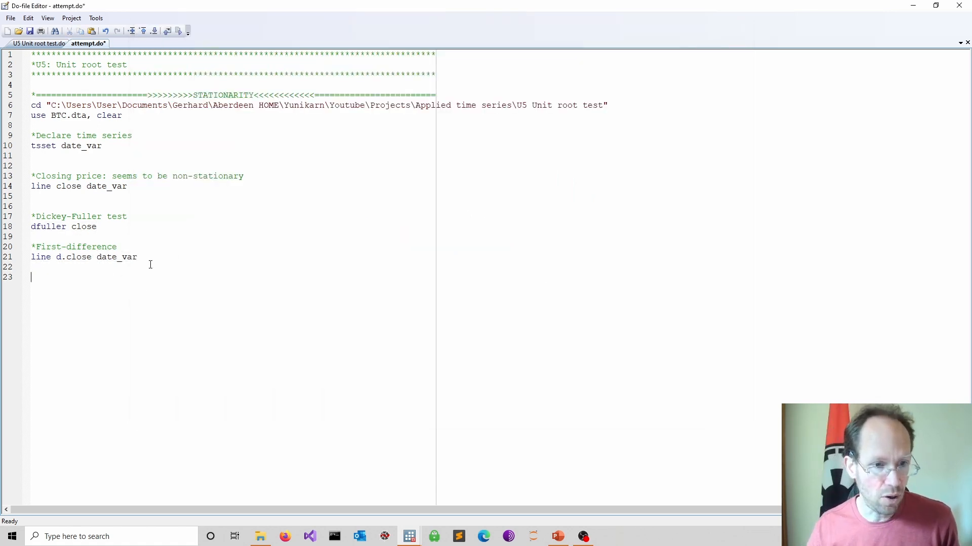
pyautogui.hotkey('ctrl', 'v')
pyautogui.click(72, 277)
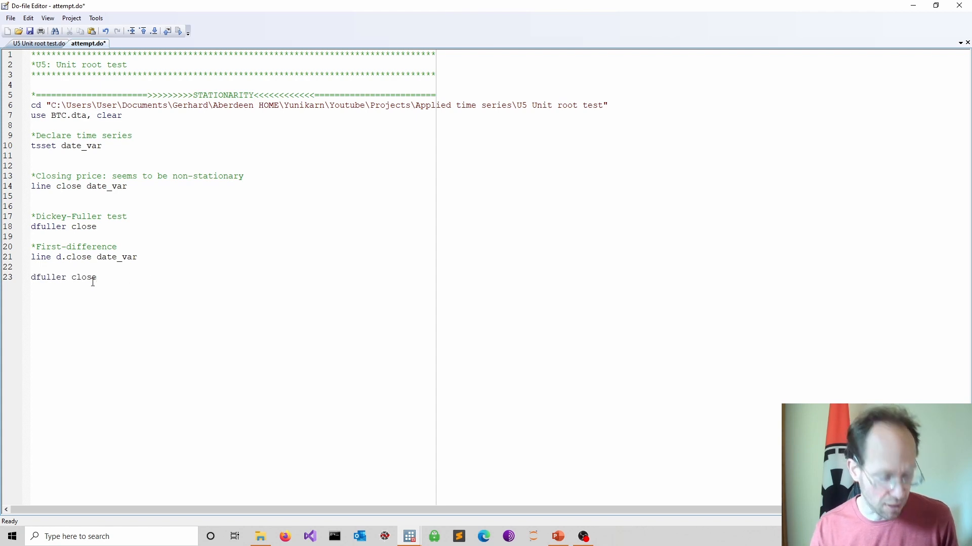
pyautogui.write('d.')
pyautogui.hotkey('ctrl', 'd')
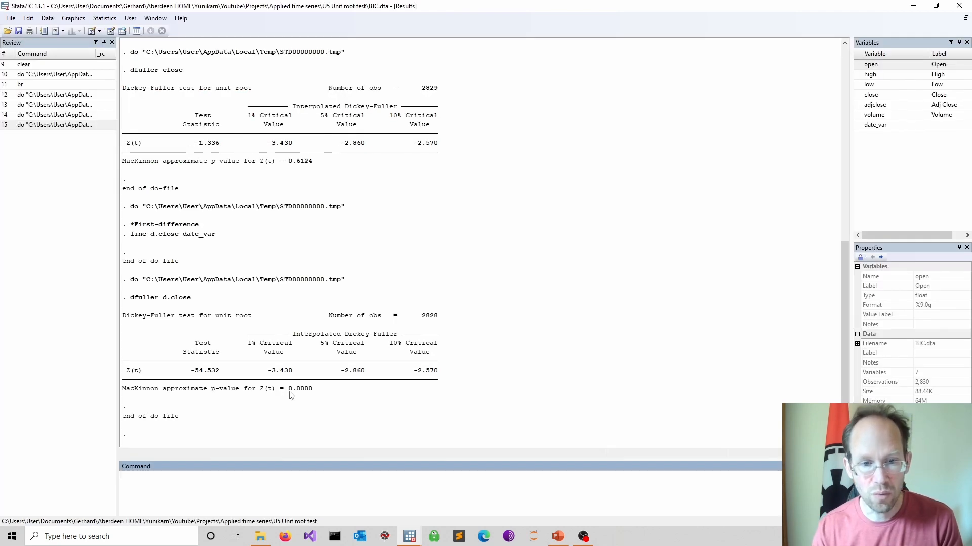